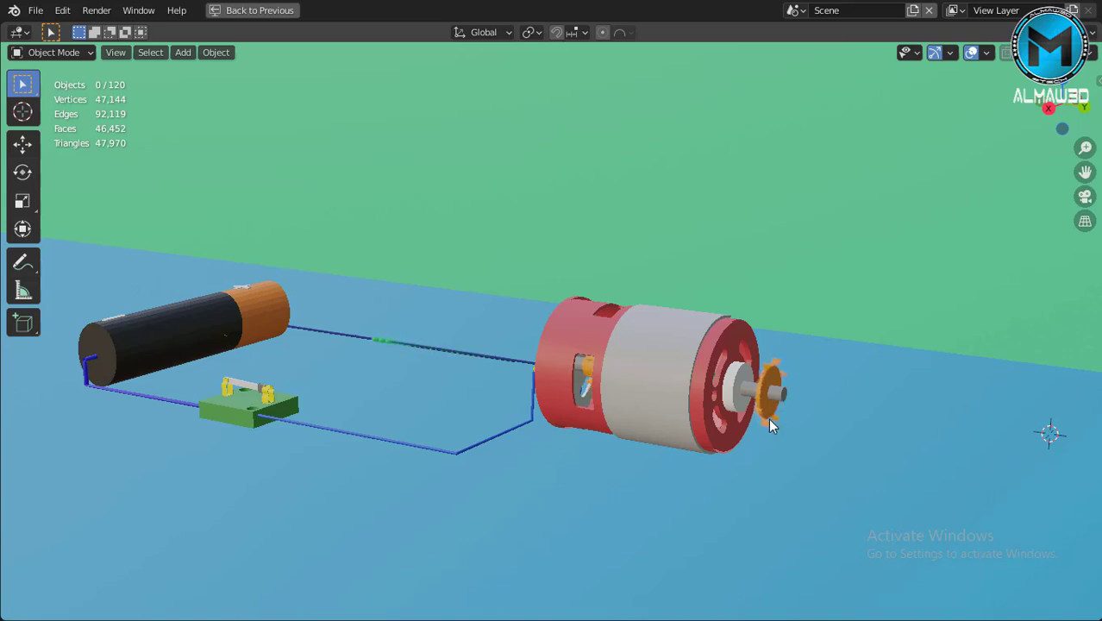
# - Orbit around and zoom in on the exploded DC motor model
pyautogui.moveTo(769, 418)
pyautogui.mouseDown(button='middle')
pyautogui.moveTo(753, 416)
pyautogui.moveTo(771, 437)
pyautogui.moveTo(753, 443)
pyautogui.moveTo(731, 421)
pyautogui.moveTo(715, 360)
pyautogui.moveTo(653, 327)
pyautogui.moveTo(693, 367)
pyautogui.moveTo(749, 375)
pyautogui.moveTo(888, 354)
pyautogui.mouseUp(button='middle')
pyautogui.scroll(2, 695, 368)
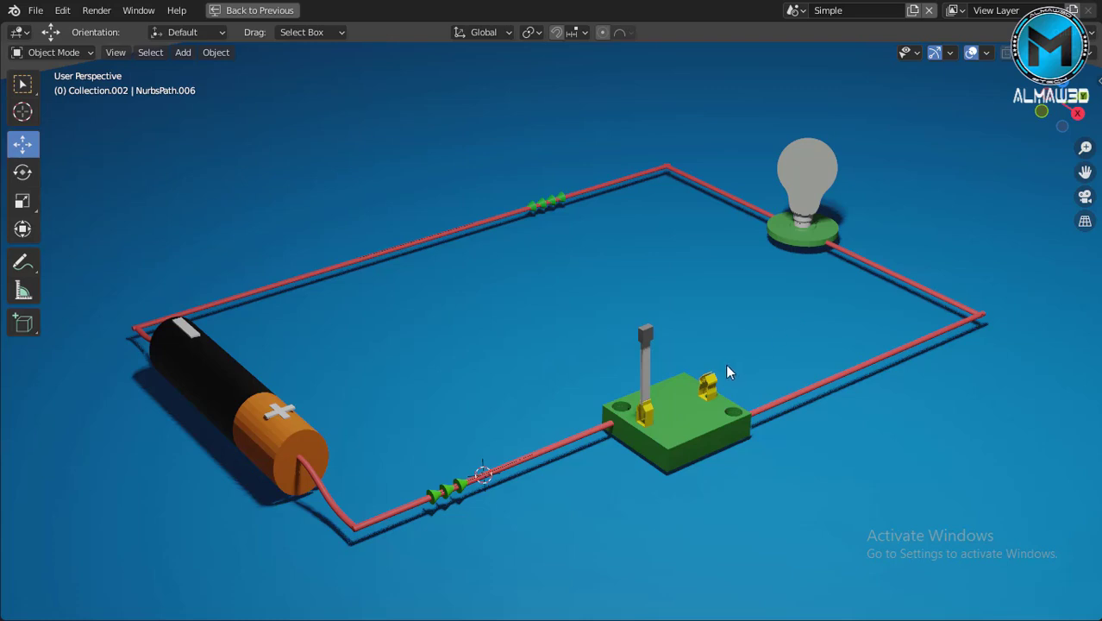
# - Play the circuit, turn the battery about Z to reverse its terminals, then replay
pyautogui.press('space')
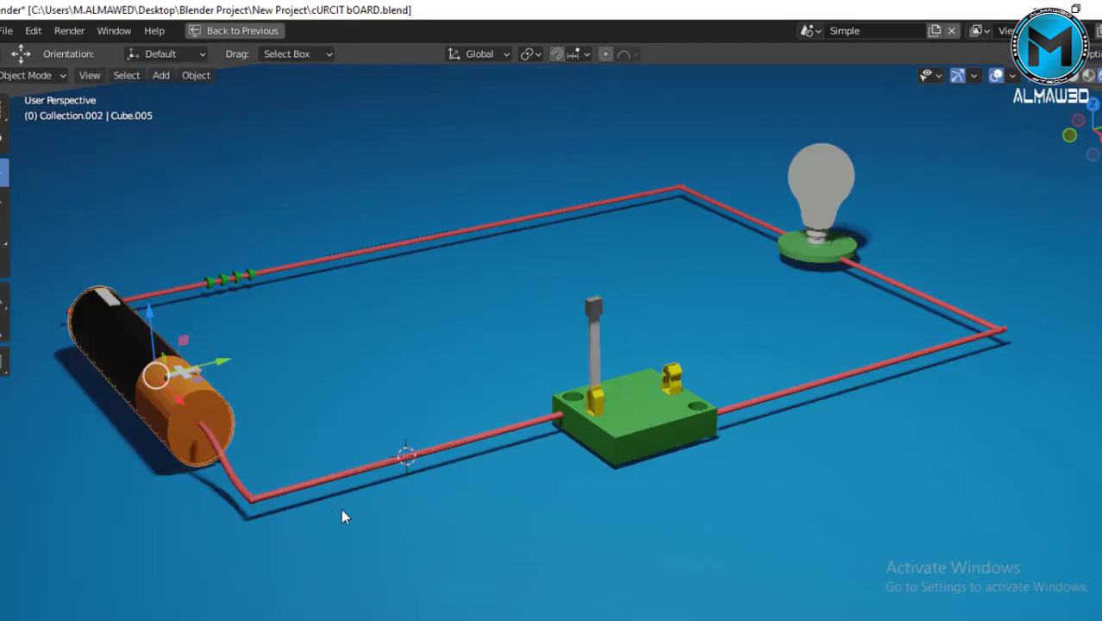
pyautogui.press('r')
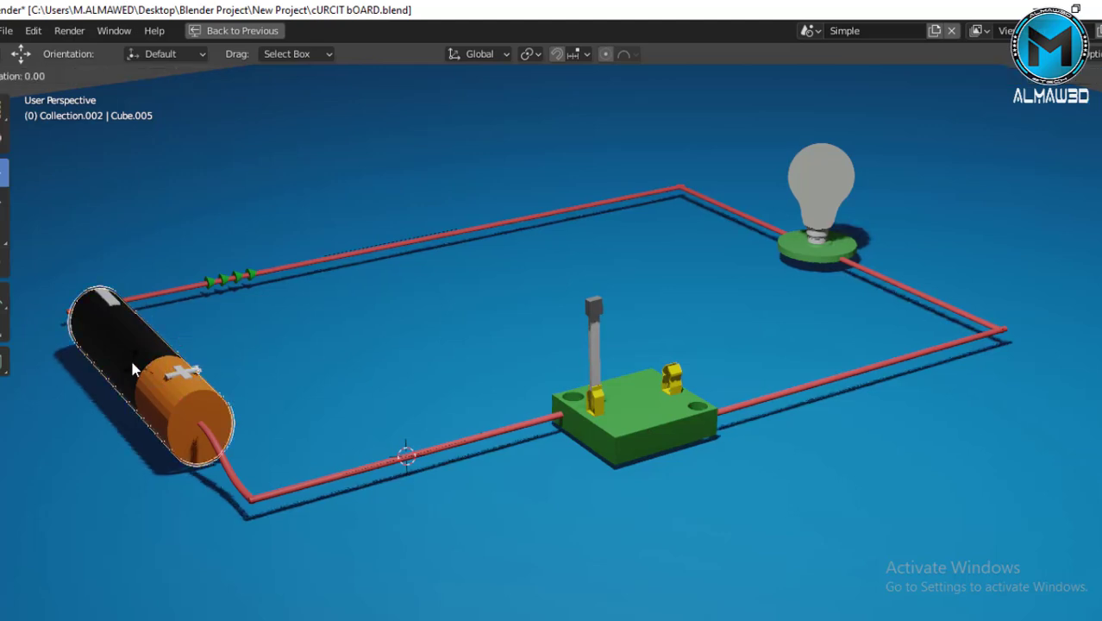
pyautogui.press('z')
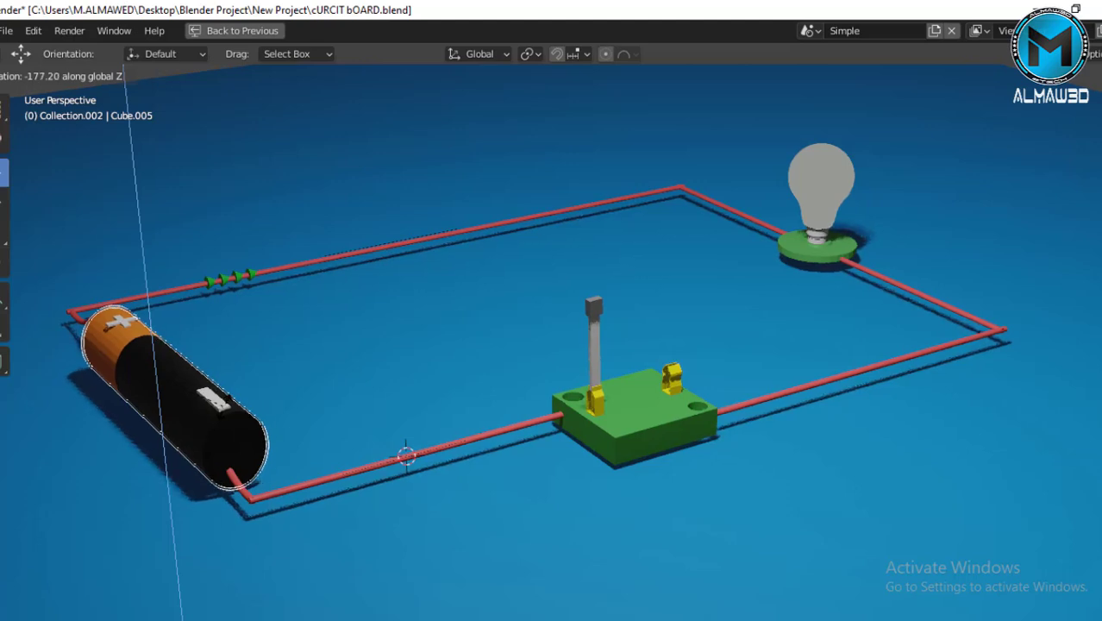
pyautogui.click(433, 422)
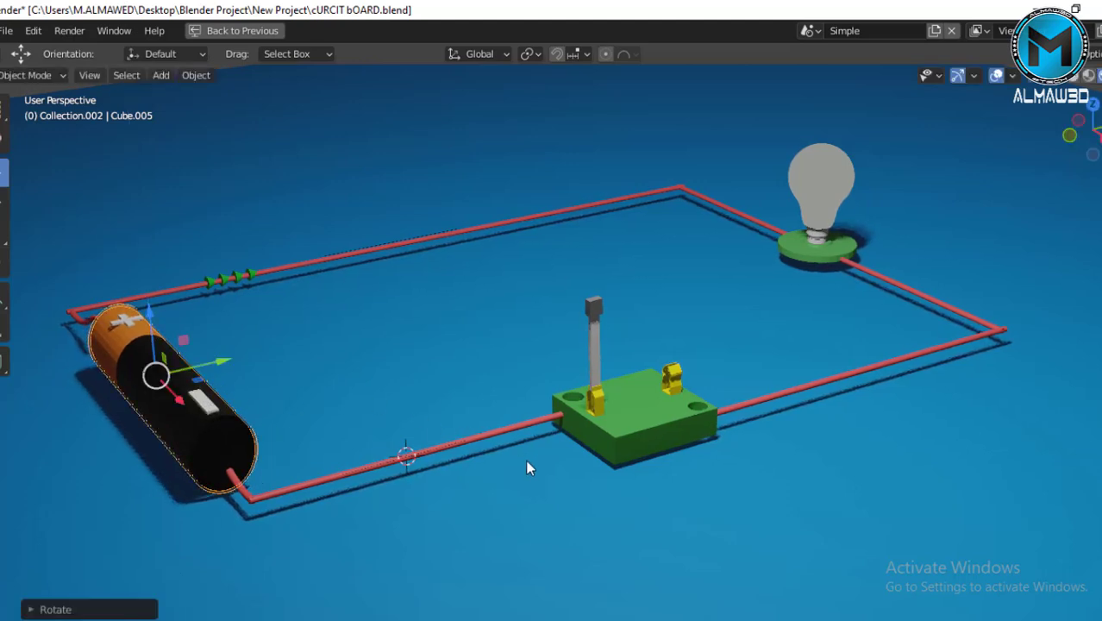
pyautogui.press('space')
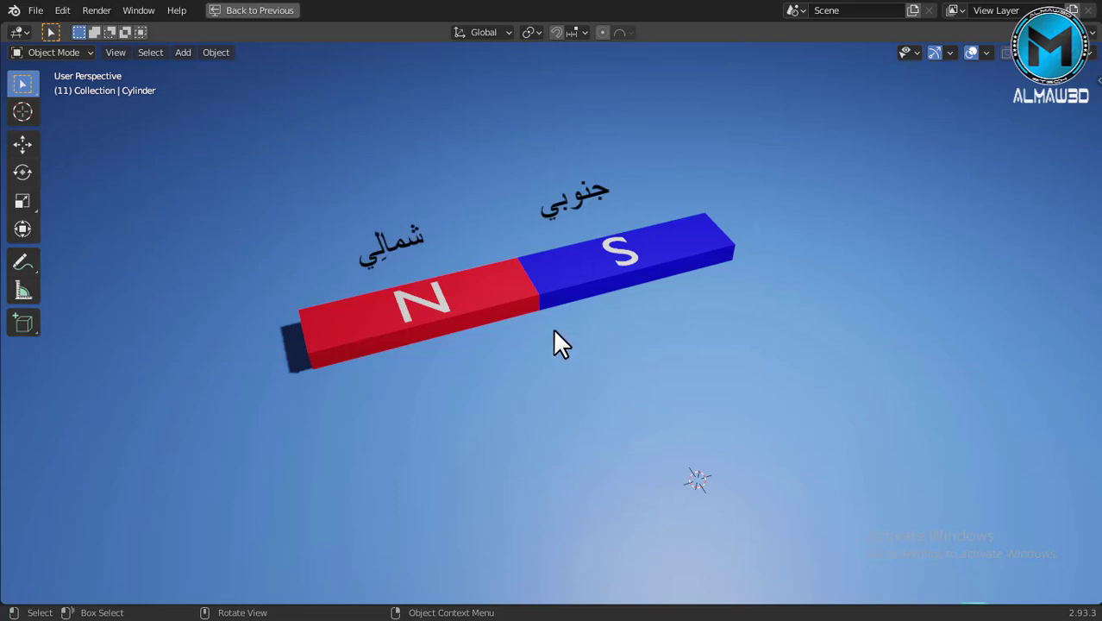
# - Play the bar magnet, attraction and repulsion animations in turn, orbiting the bar magnet
pyautogui.press('space')
pyautogui.moveTo(594, 327); pyautogui.dragTo(658, 291, button='middle')
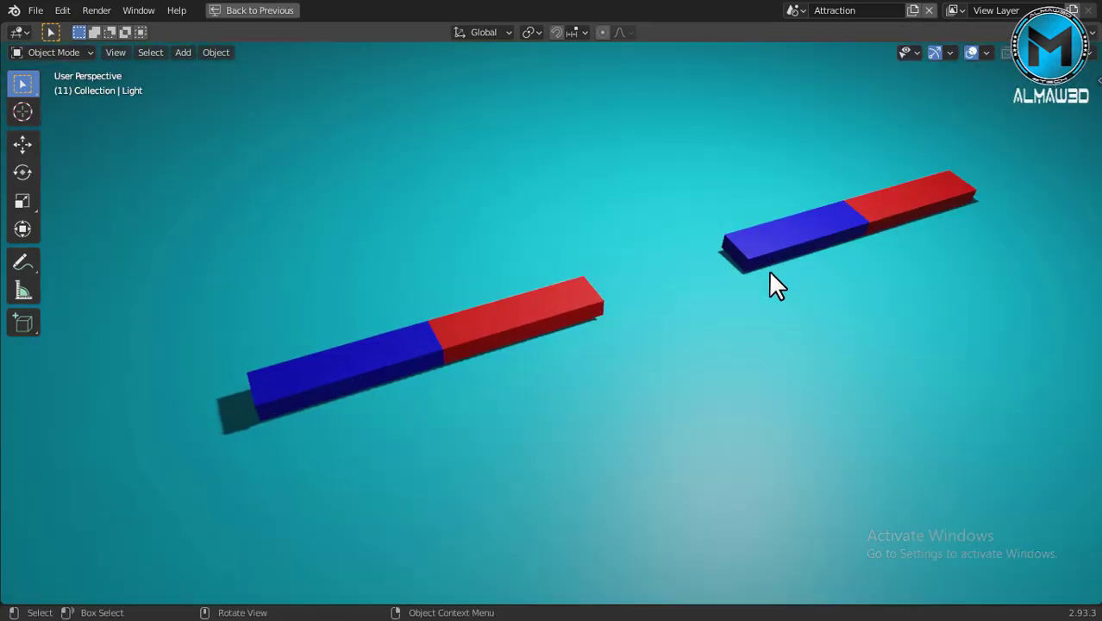
pyautogui.press('space')
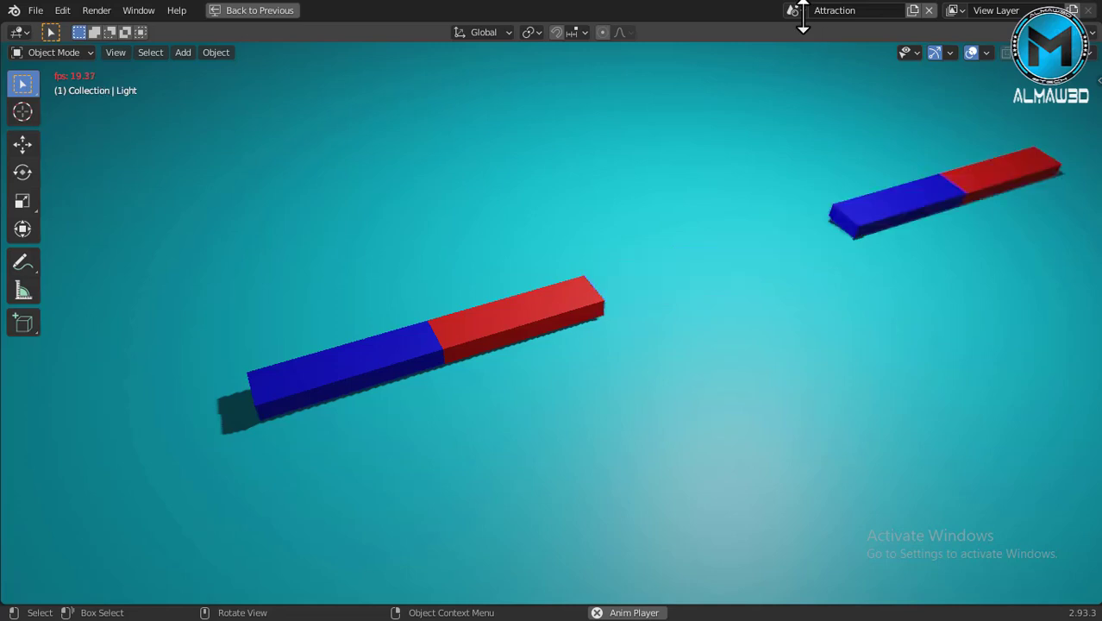
pyautogui.press('space')
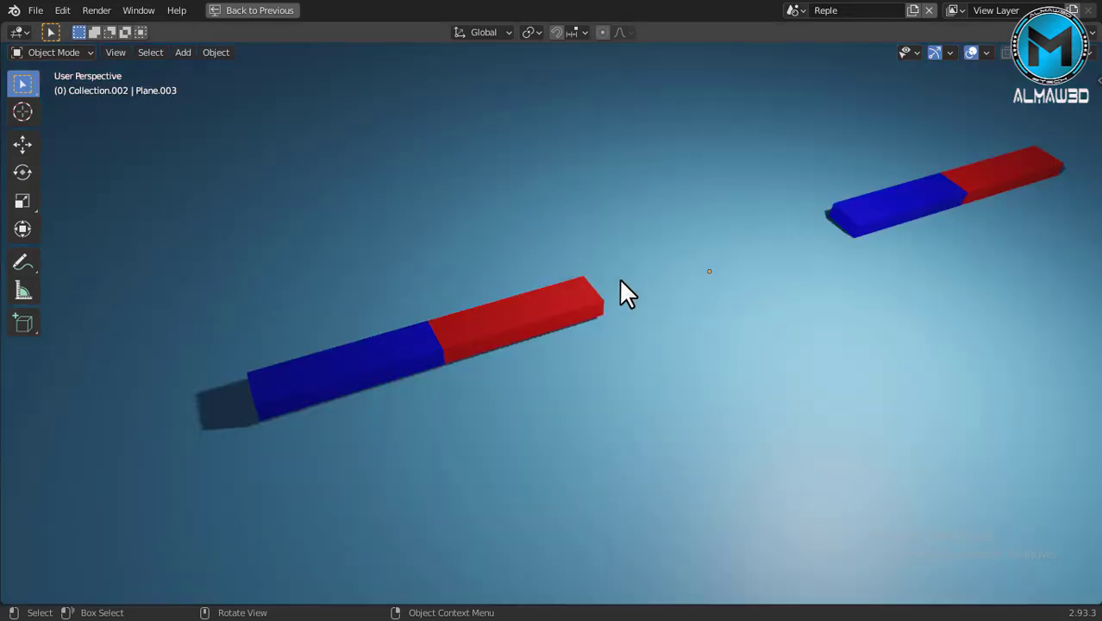
pyautogui.press('space')
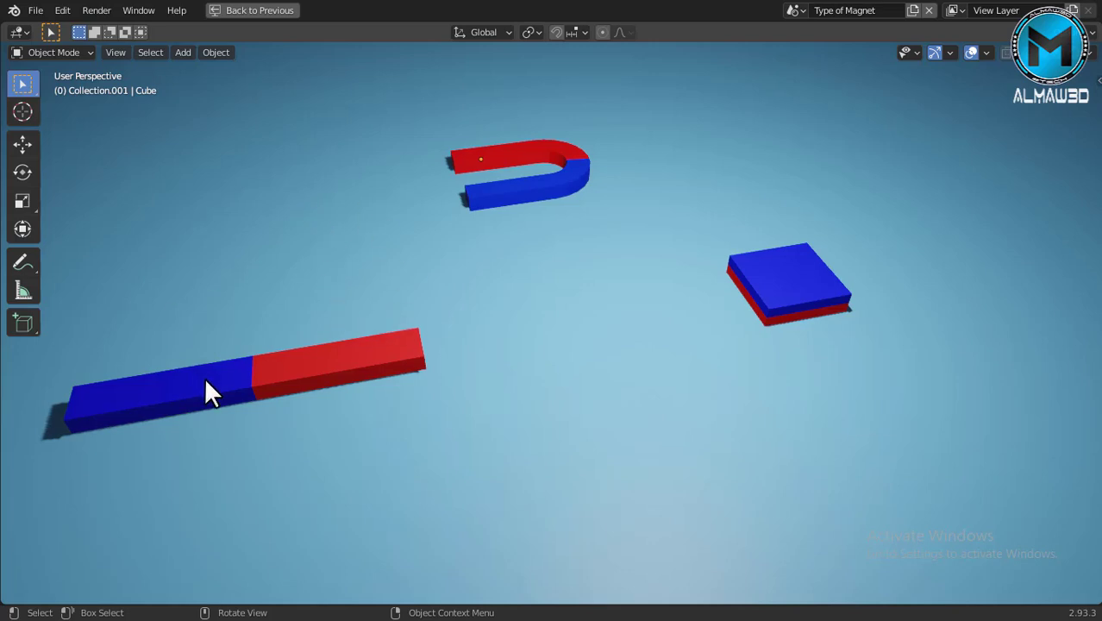
# - Orbit from a top-down view to a lower, flatter view of the three magnets
pyautogui.moveTo(453, 276)
pyautogui.mouseDown(button='middle')
pyautogui.moveTo(543, 234)
pyautogui.moveTo(406, 259)
pyautogui.moveTo(346, 237)
pyautogui.moveTo(411, 274)
pyautogui.moveTo(485, 278)
pyautogui.moveTo(495, 266)
pyautogui.moveTo(475, 265)
pyautogui.mouseUp(button='middle')
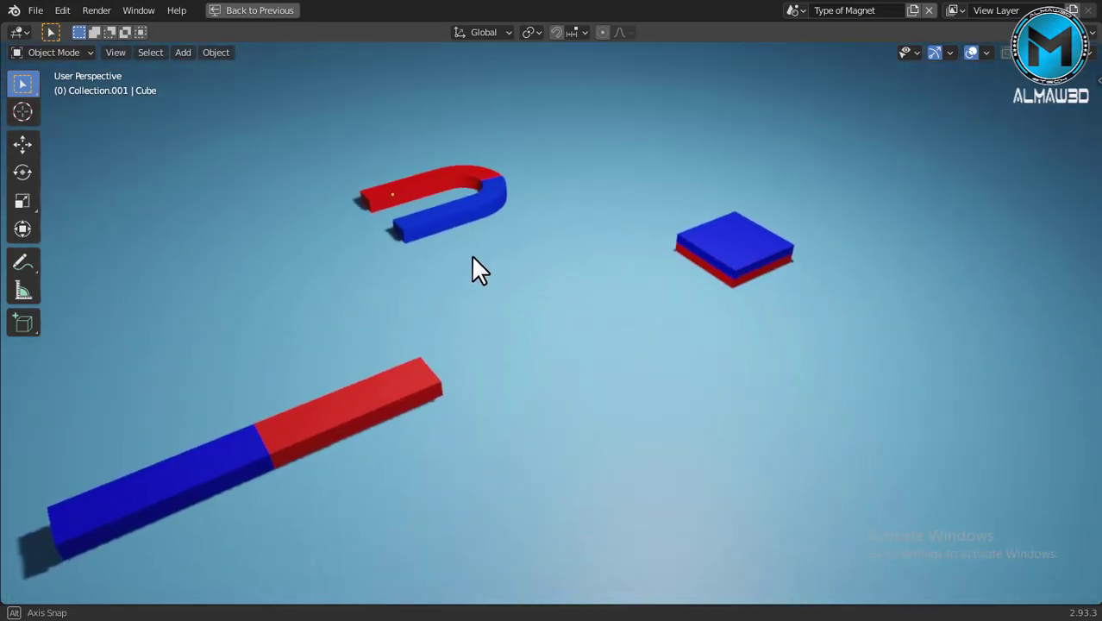
pyautogui.moveTo(192, 361)
pyautogui.mouseDown(button='middle')
pyautogui.moveTo(179, 338)
pyautogui.moveTo(128, 372)
pyautogui.mouseUp(button='middle')
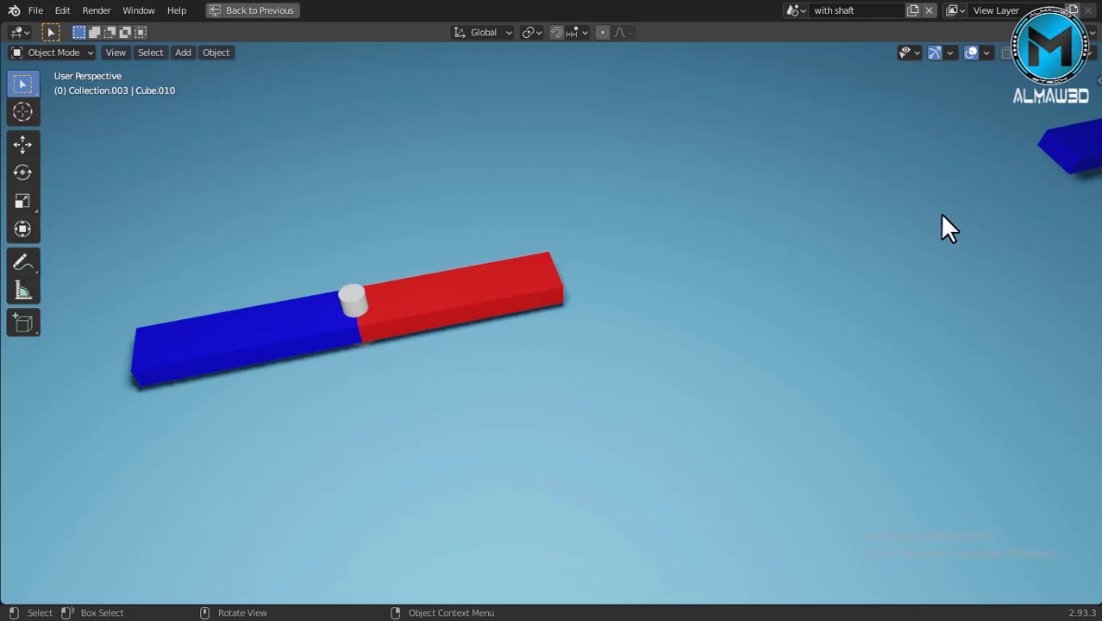
# - Play the pivoting bar magnet animation and zoom out
pyautogui.press('space')
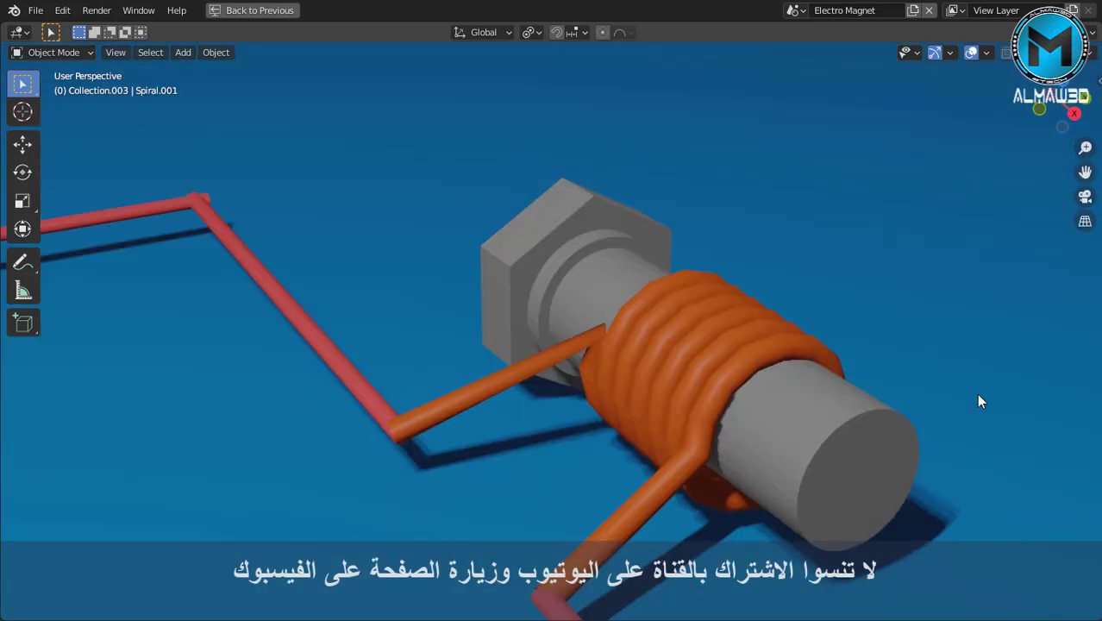
pyautogui.scroll(-1, 979, 401)
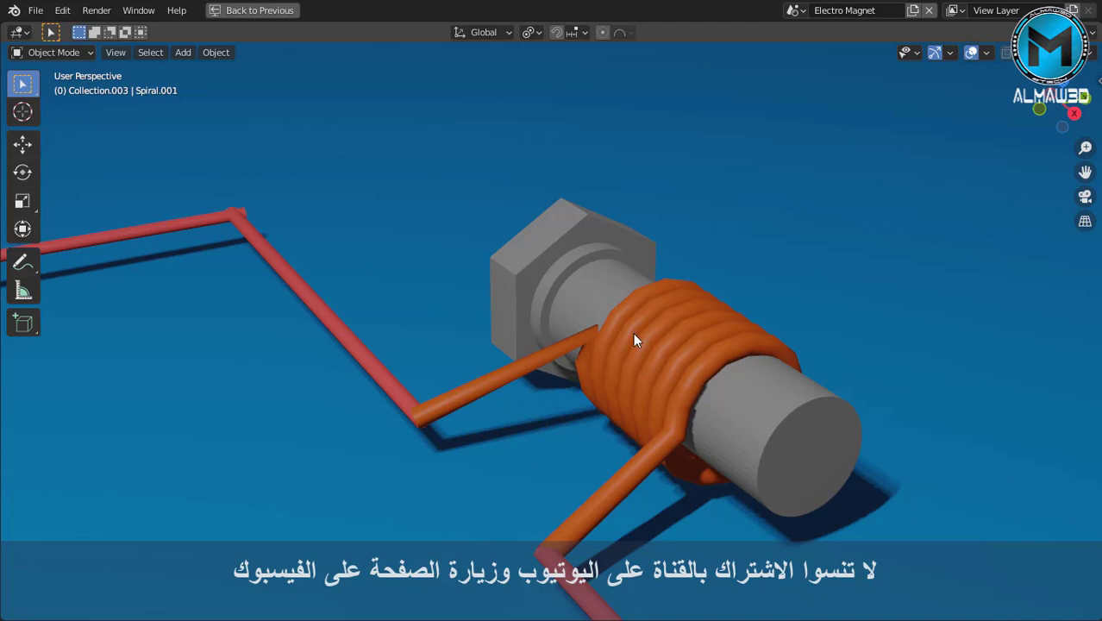
# - Frame the whole electromagnet circuit and play its animation, then stop it
pyautogui.scroll(-1, 456, 467)
pyautogui.scroll(-4, 409, 452)
pyautogui.moveTo(318, 447)
pyautogui.keyDown('shift'); pyautogui.mouseDown(button='middle')
pyautogui.moveTo(347, 420)
pyautogui.moveTo(509, 367)
pyautogui.moveTo(568, 327)
pyautogui.moveTo(640, 321)
pyautogui.mouseUp(button='middle'); pyautogui.keyUp('shift')
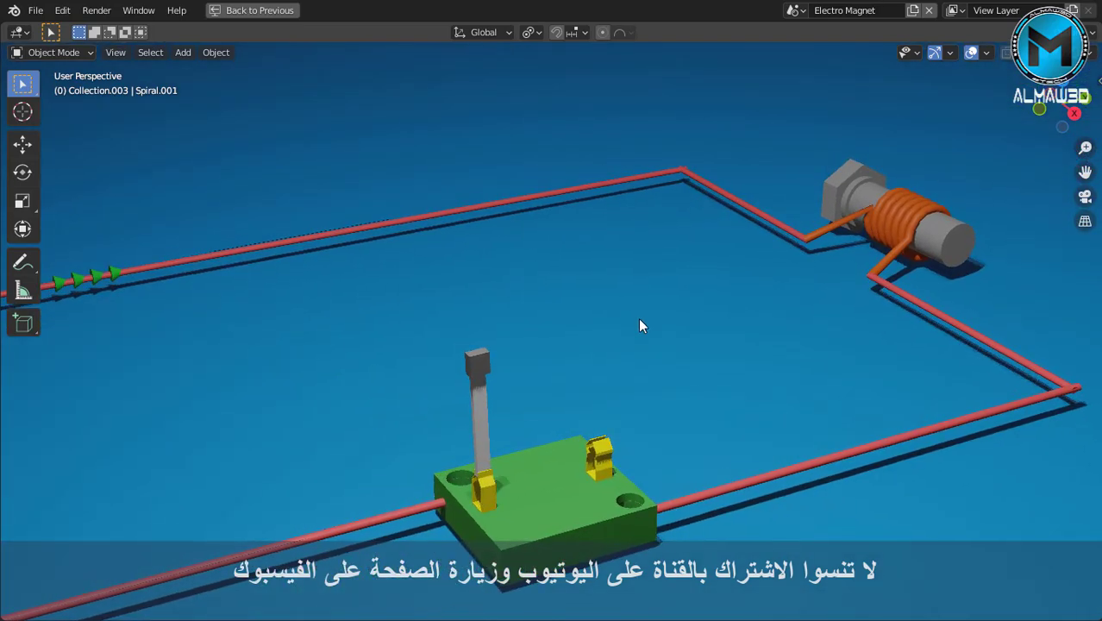
pyautogui.scroll(-1, 638, 325)
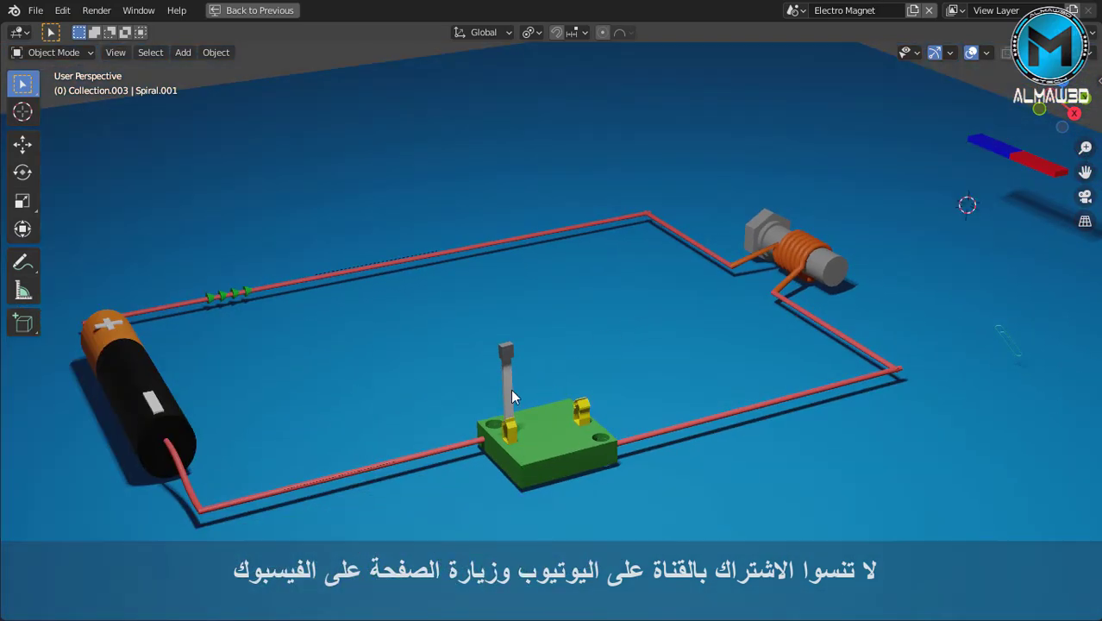
pyautogui.press('space')
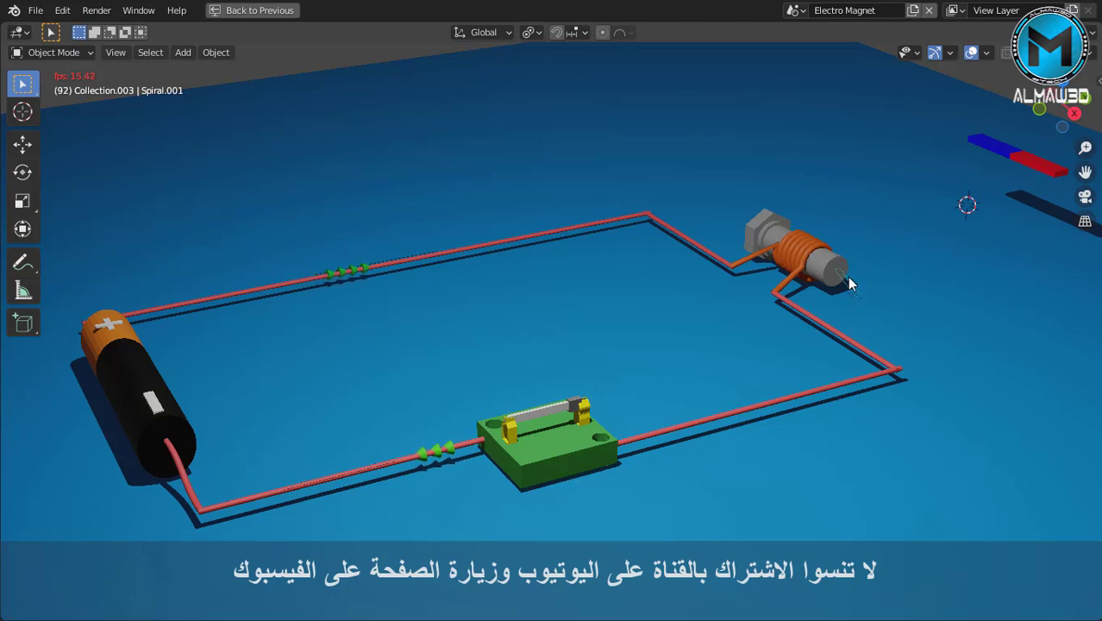
pyautogui.scroll(3, 856, 268)
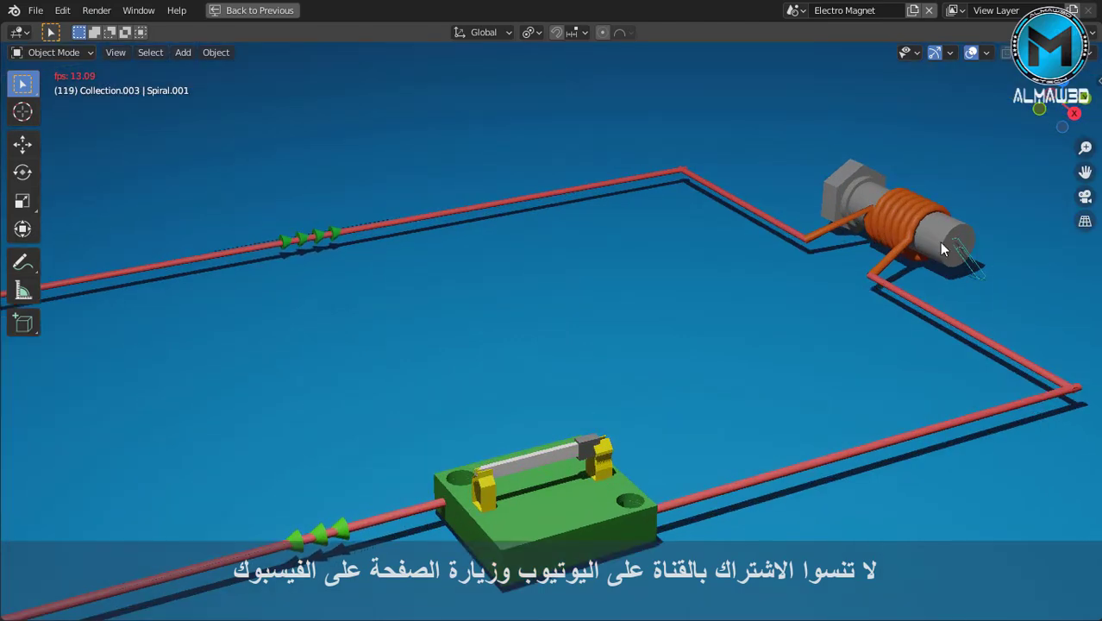
pyautogui.press('space')
pyautogui.moveTo(822, 318)
pyautogui.mouseDown(button='middle')
pyautogui.moveTo(669, 390)
pyautogui.moveTo(899, 351)
pyautogui.moveTo(888, 284)
pyautogui.mouseUp(button='middle')
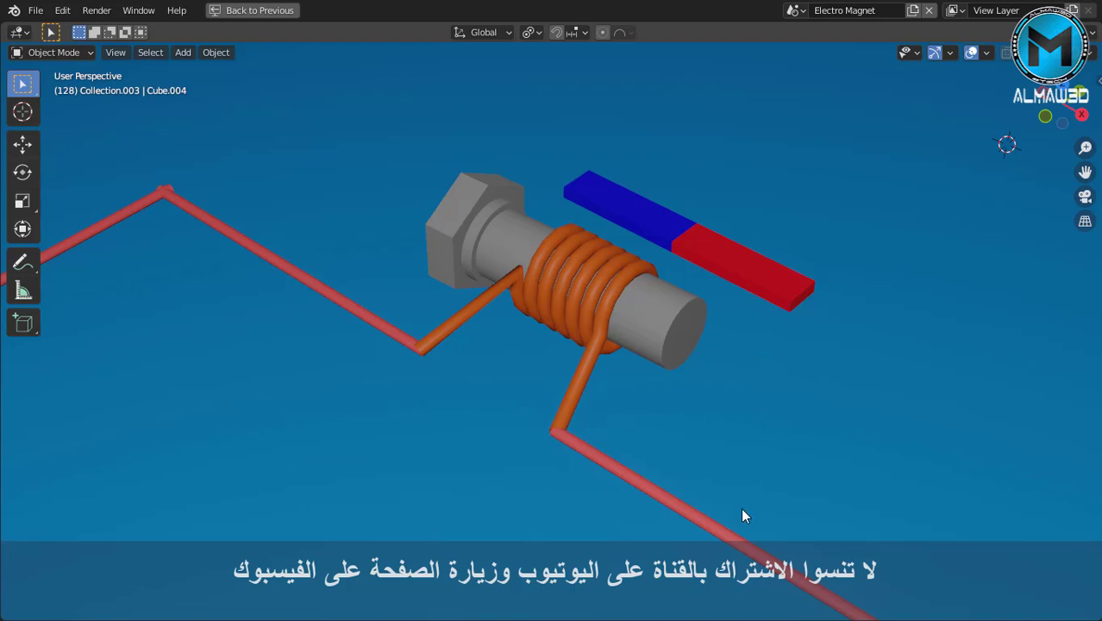
pyautogui.scroll(-5, 365, 489)
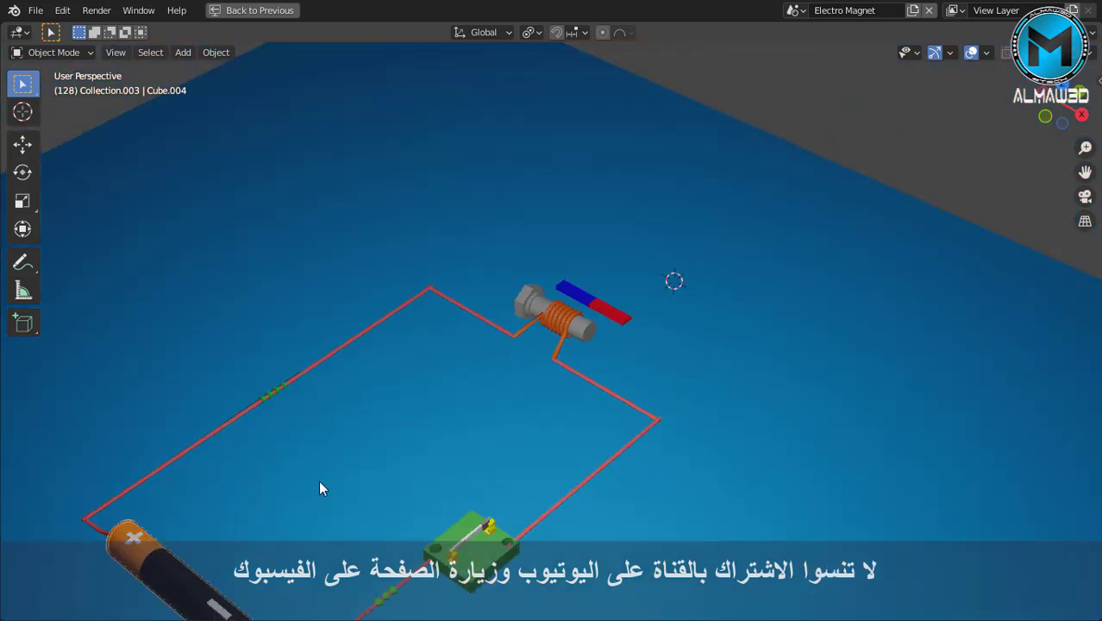
# - Rotate the bar magnet 180° about the Z axis
pyautogui.press('r')
pyautogui.press('z')
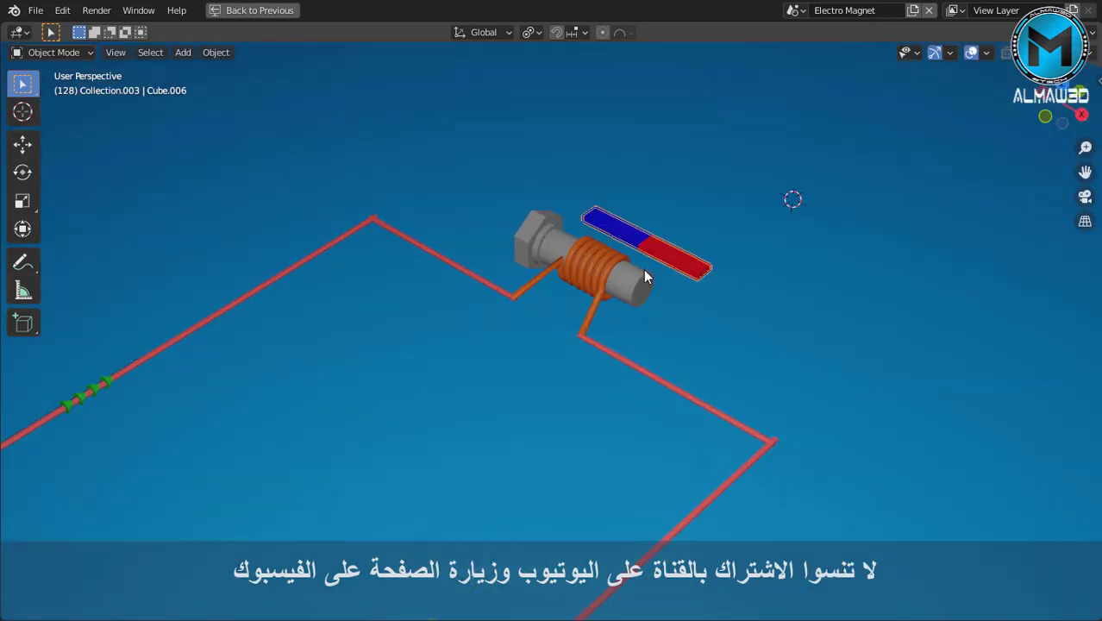
pyautogui.write('rz180')
pyautogui.press('Return')
pyautogui.scroll(3, 747, 281)
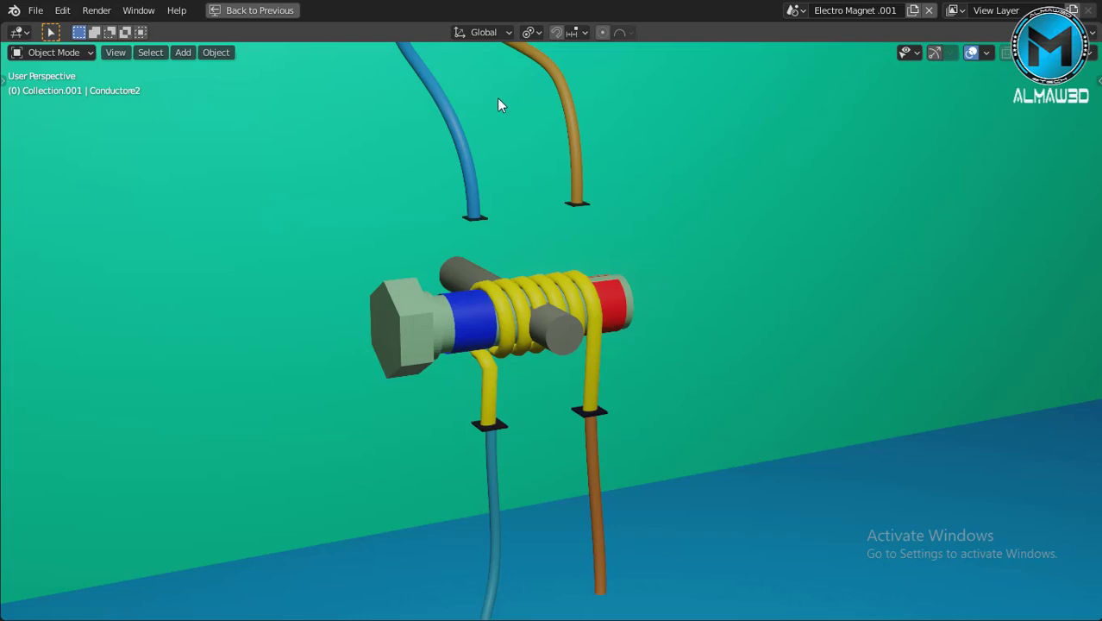
# - Play the Electro Magnet .001 animation
pyautogui.press('space')
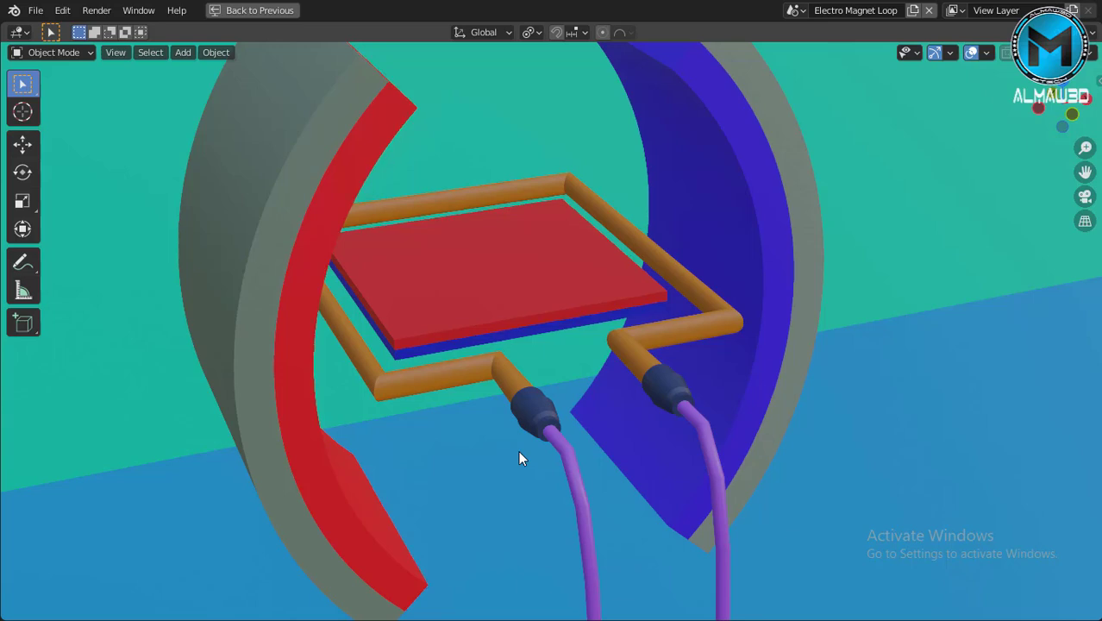
# - Play the rotating wire loop animation
pyautogui.press('space')
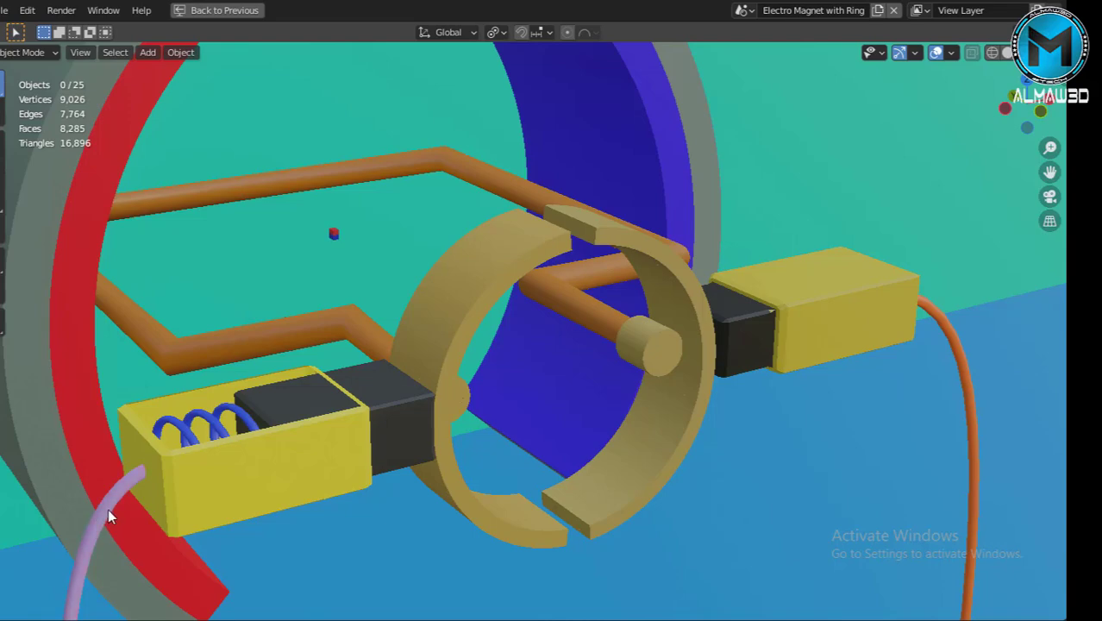
# - Pan across and zoom in on the commutator, then play the split-ring animation
pyautogui.keyDown('shift'); pyautogui.moveTo(202, 443); pyautogui.dragTo(486, 470, button='middle'); pyautogui.keyUp('shift')
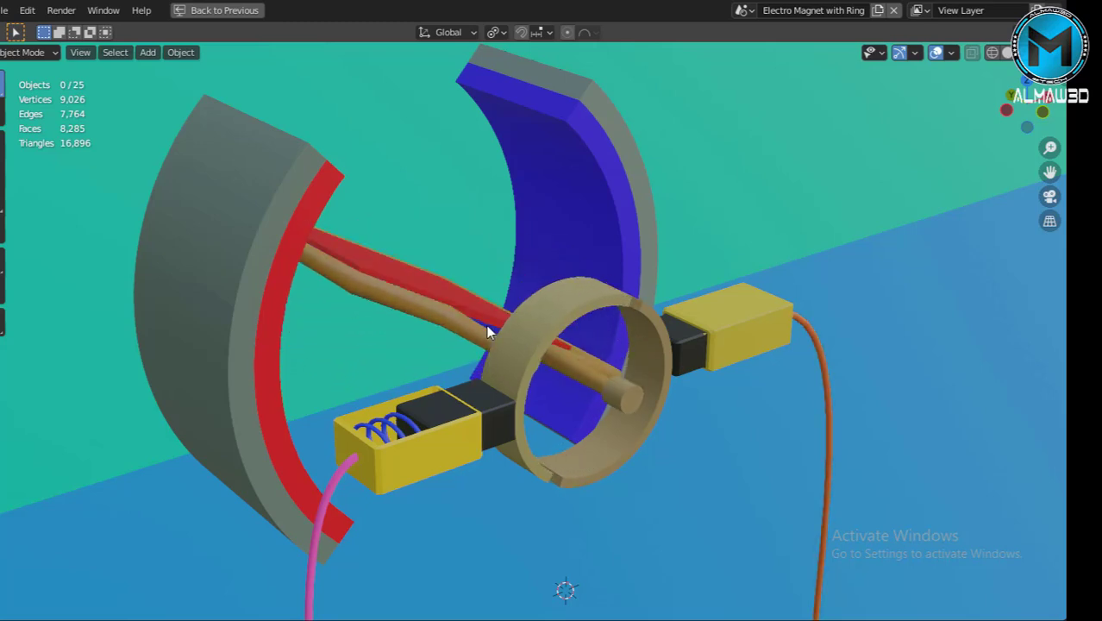
pyautogui.scroll(2, 511, 396)
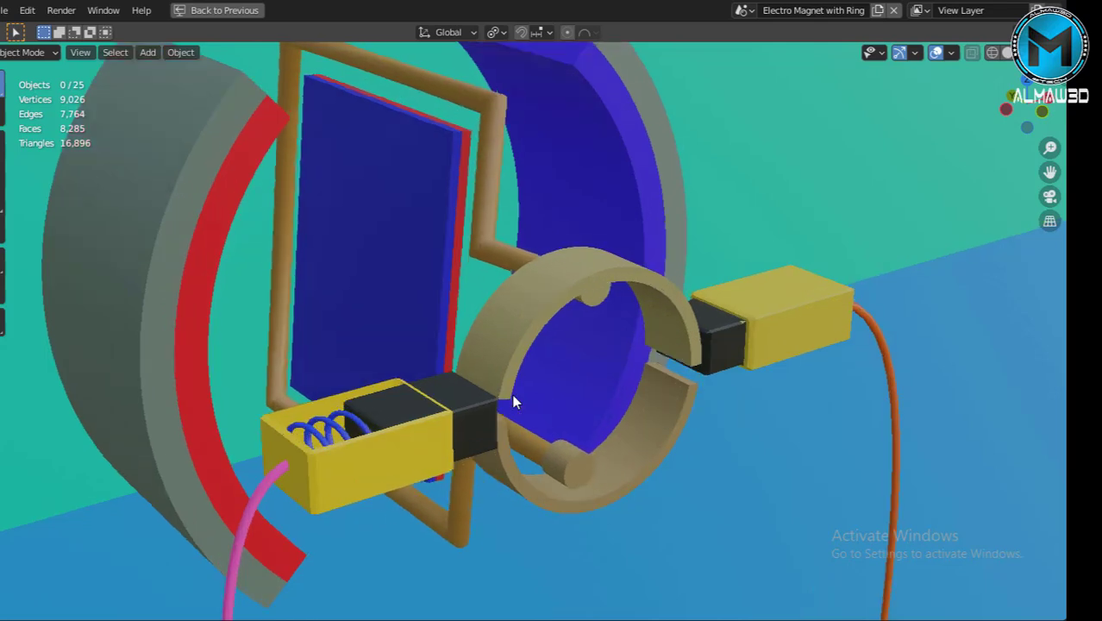
pyautogui.scroll(2, 512, 399)
pyautogui.scroll(2, 509, 414)
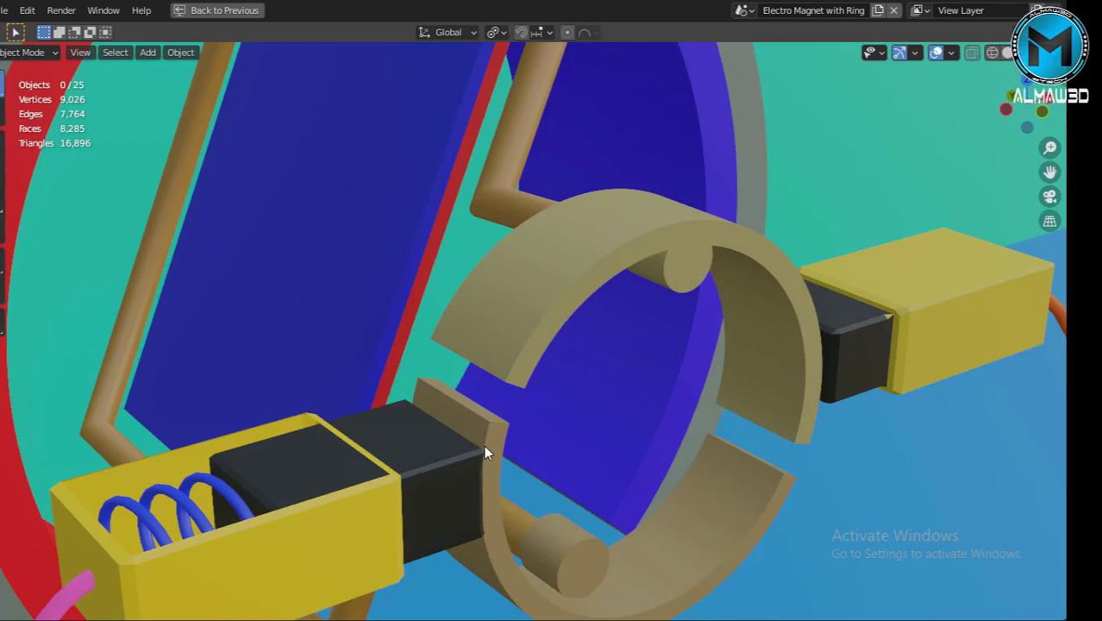
pyautogui.press('space')
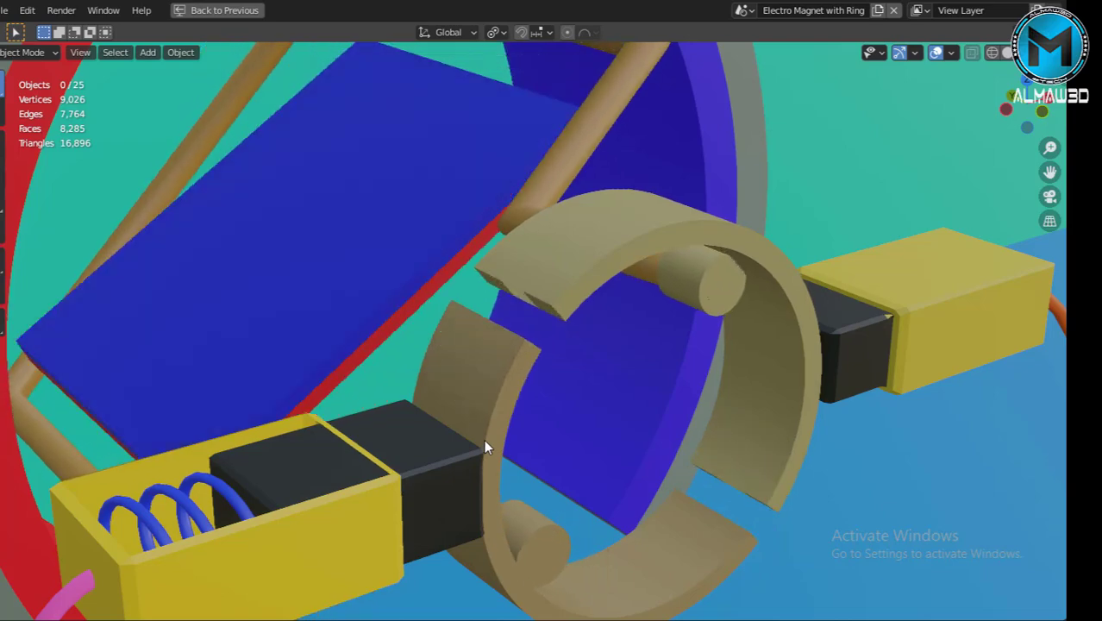